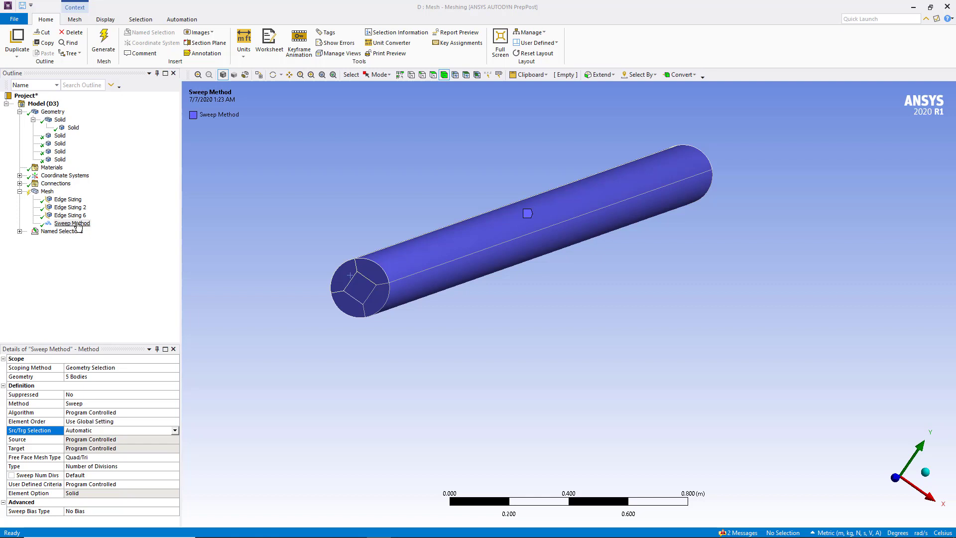
- Review the Sweep Method's source/target selection options and orbit the cylinder
{"action": "left_click", "coordinate": [75, 223]}
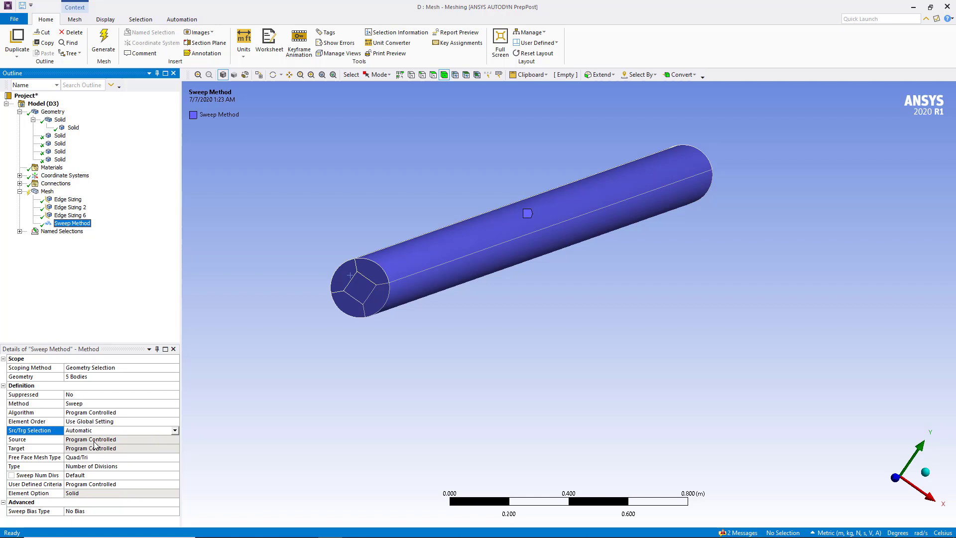
{"action": "left_click", "coordinate": [174, 431]}
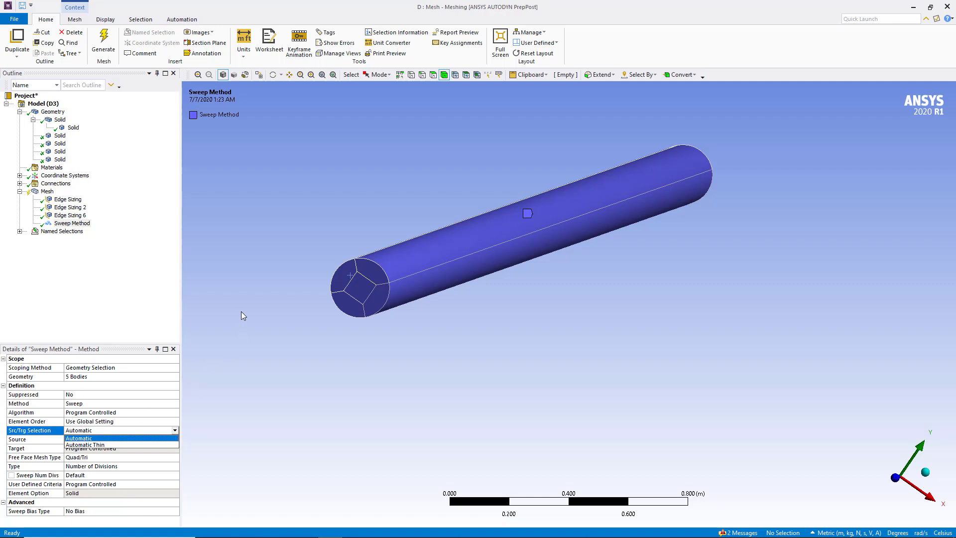
{"action": "middle_click_drag", "start_coordinate": [241, 311], "coordinate": [236, 318]}
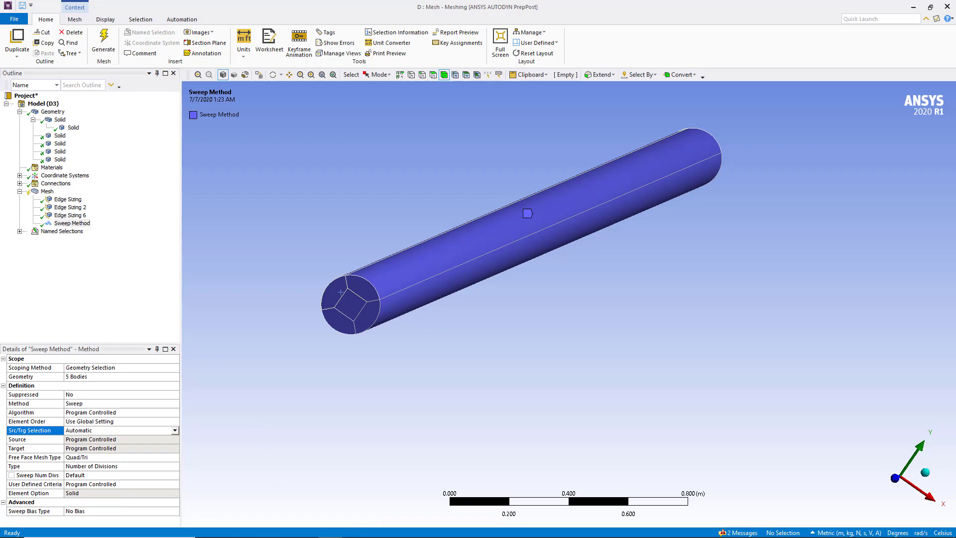
- Open the Cylinder sweep Geometry (A2) from the pipe Workbench project in DesignModeler
{"action": "mouse_move", "coordinate": [369, 528]}
{"action": "mouse_move", "coordinate": [275, 529]}
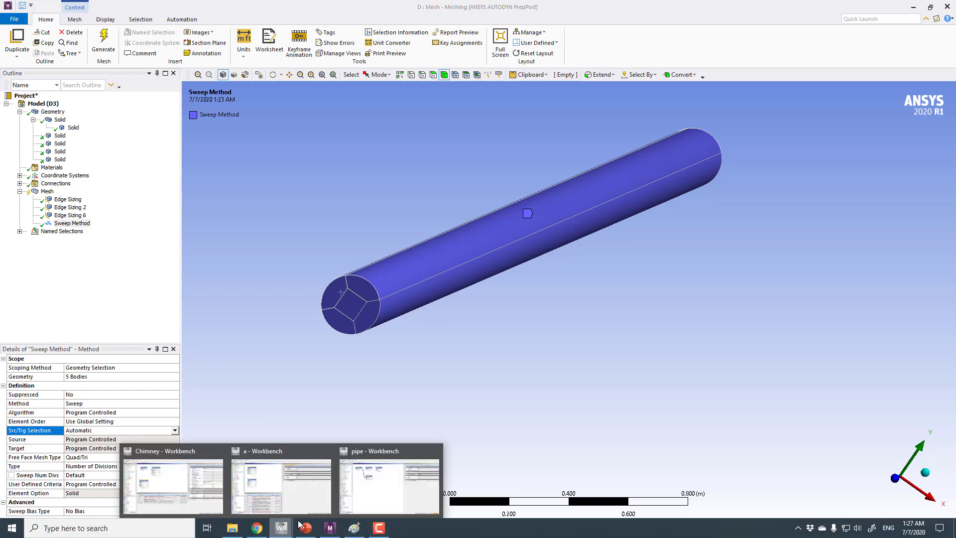
{"action": "left_click", "coordinate": [390, 486]}
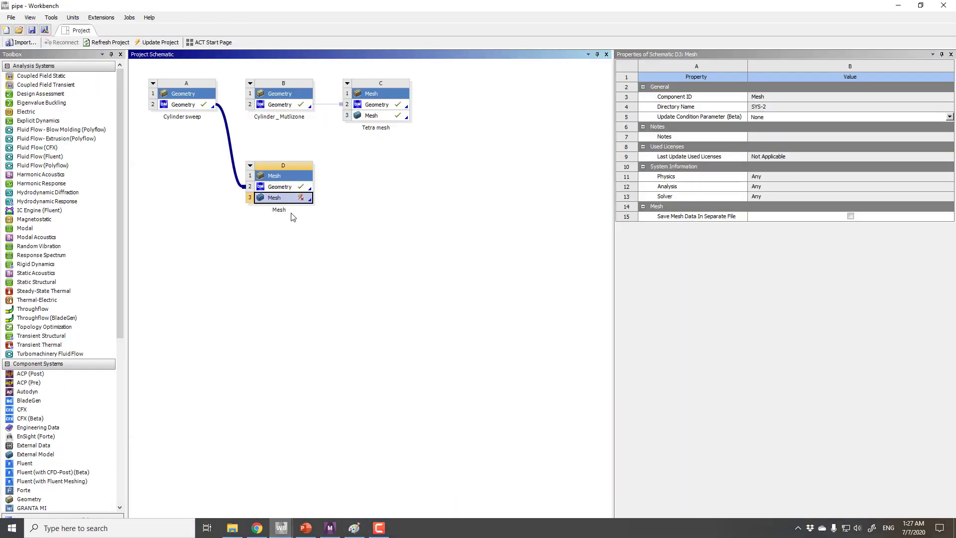
{"action": "double_click", "coordinate": [184, 106]}
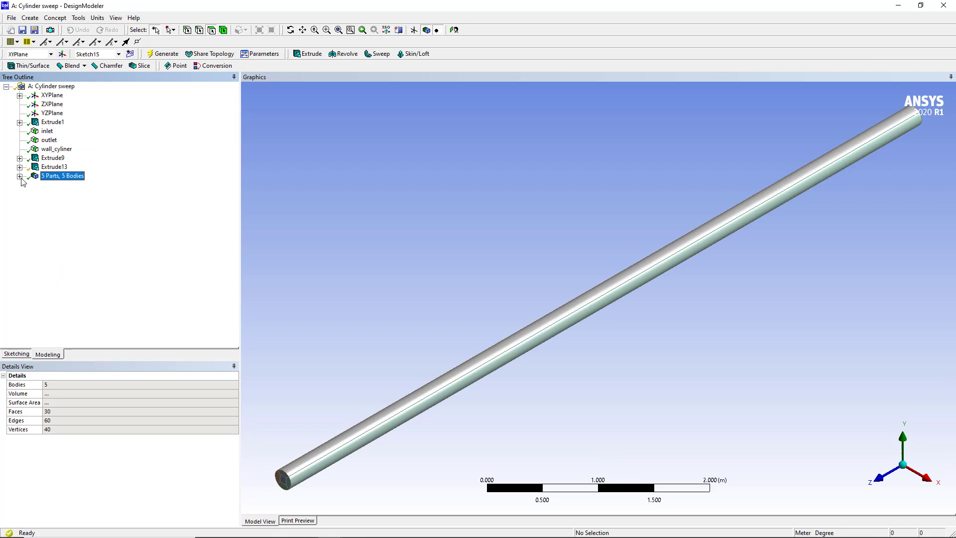
- Expand 5 Parts, 5 Bodies and orbit, zoom and pan to view the cylinder's split end face
{"action": "left_click", "coordinate": [20, 177]}
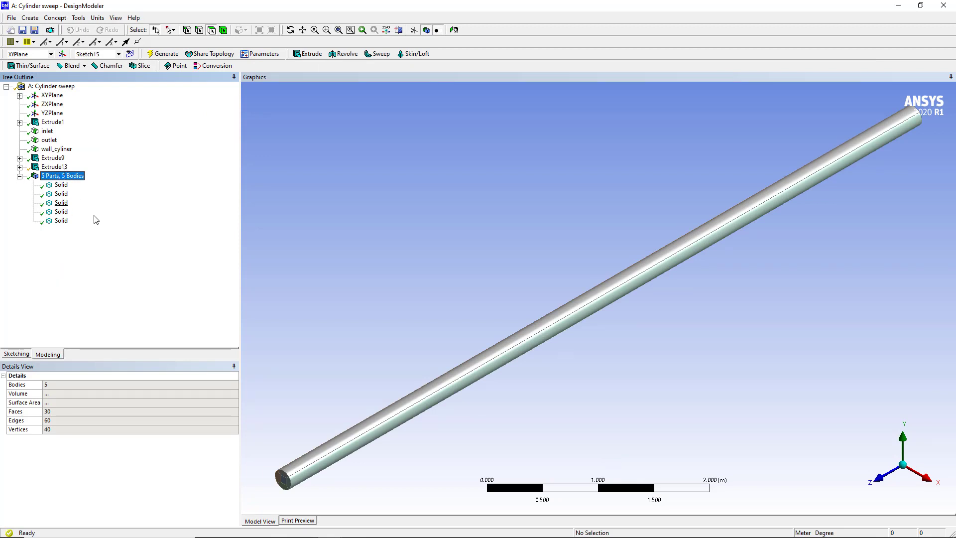
{"action": "middle_click_drag", "start_coordinate": [414, 288], "coordinate": [515, 286]}
{"action": "scroll", "coordinate": [500, 296], "scroll_direction": "up", "scroll_amount": 3}
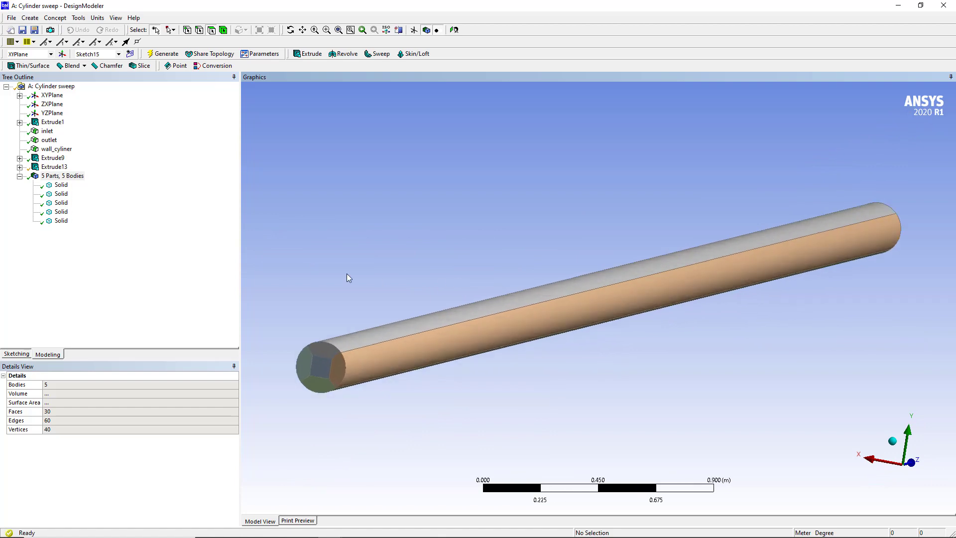
{"action": "middle_click_drag", "start_coordinate": [349, 278], "coordinate": [440, 256]}
{"action": "scroll", "coordinate": [409, 281], "scroll_direction": "up", "scroll_amount": 1}
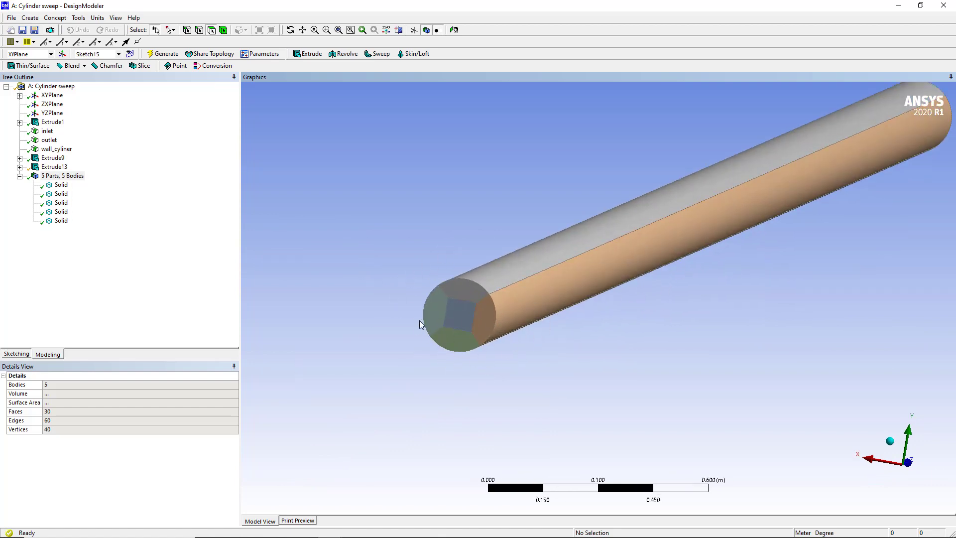
{"action": "middle_click_drag", "start_coordinate": [568, 305], "coordinate": [420, 359], "text": "ctrl"}
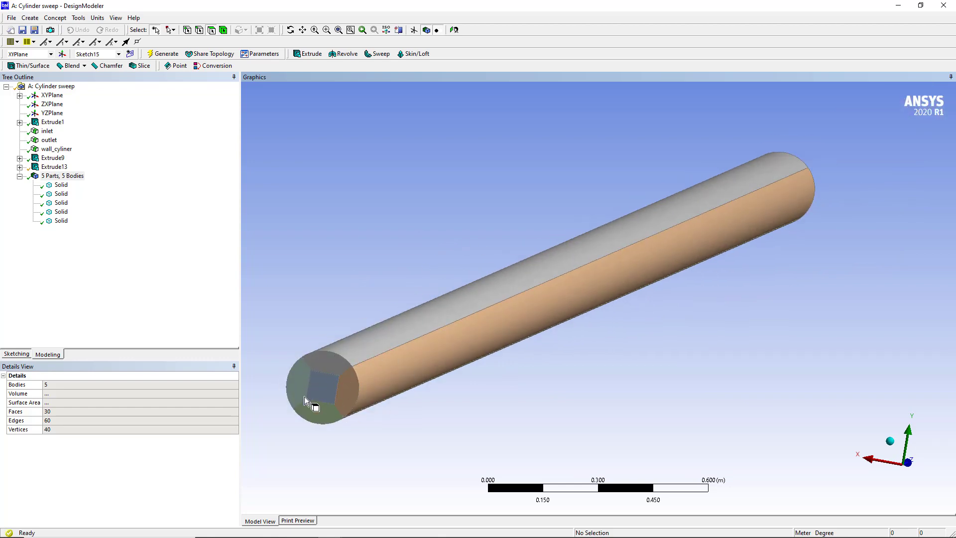
{"action": "middle_click_drag", "start_coordinate": [320, 380], "coordinate": [355, 368], "text": "ctrl"}
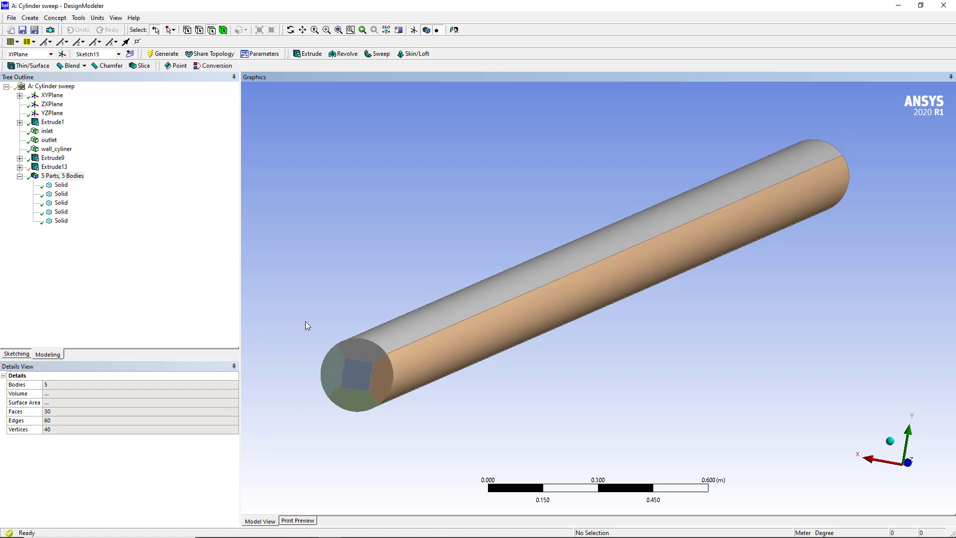
- Select all five Solid bodies in the tree
{"action": "left_click", "coordinate": [60, 185]}
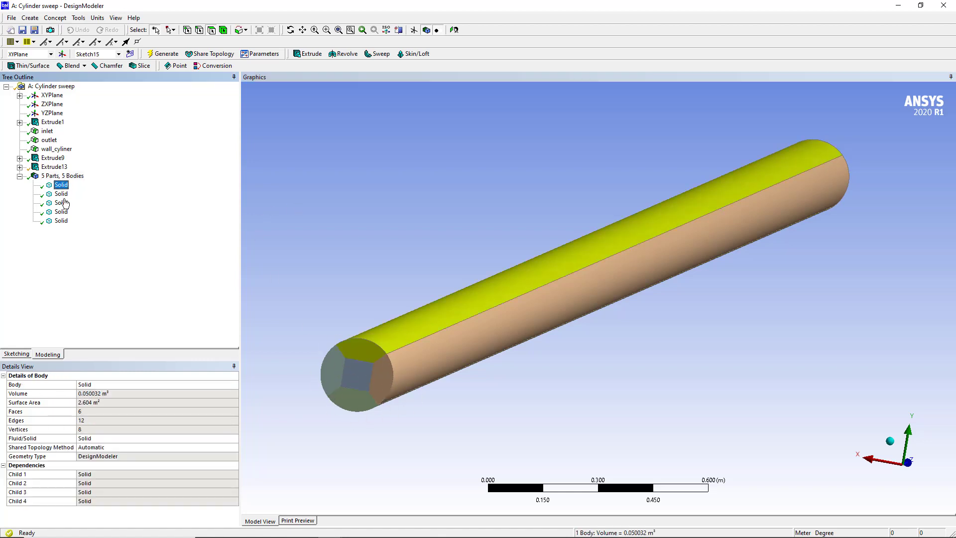
{"action": "left_click", "coordinate": [60, 194]}
{"action": "left_click", "coordinate": [61, 185]}
{"action": "left_click", "coordinate": [61, 194], "text": "ctrl"}
{"action": "left_click", "coordinate": [62, 203], "text": "ctrl"}
{"action": "left_click", "coordinate": [62, 212], "text": "ctrl"}
{"action": "left_click", "coordinate": [61, 221], "text": "ctrl"}
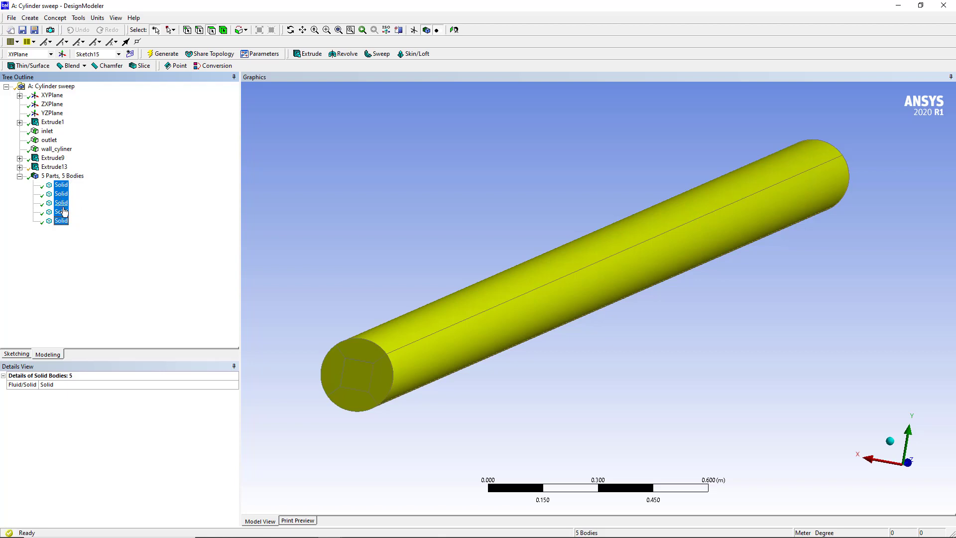
- Use Form New Part to group the five selected bodies into Part 4
{"action": "right_click", "coordinate": [66, 214]}
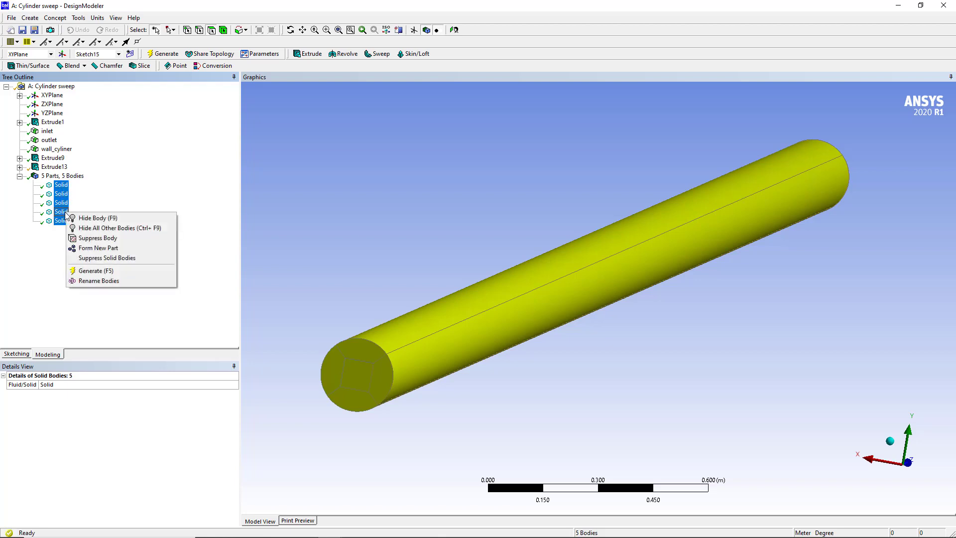
{"action": "left_click", "coordinate": [92, 252]}
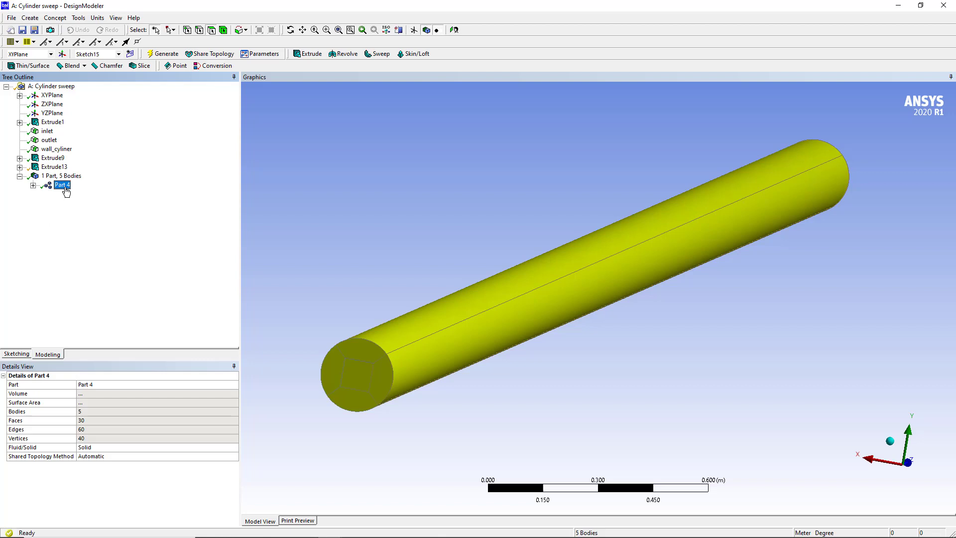
{"action": "right_click", "coordinate": [57, 187]}
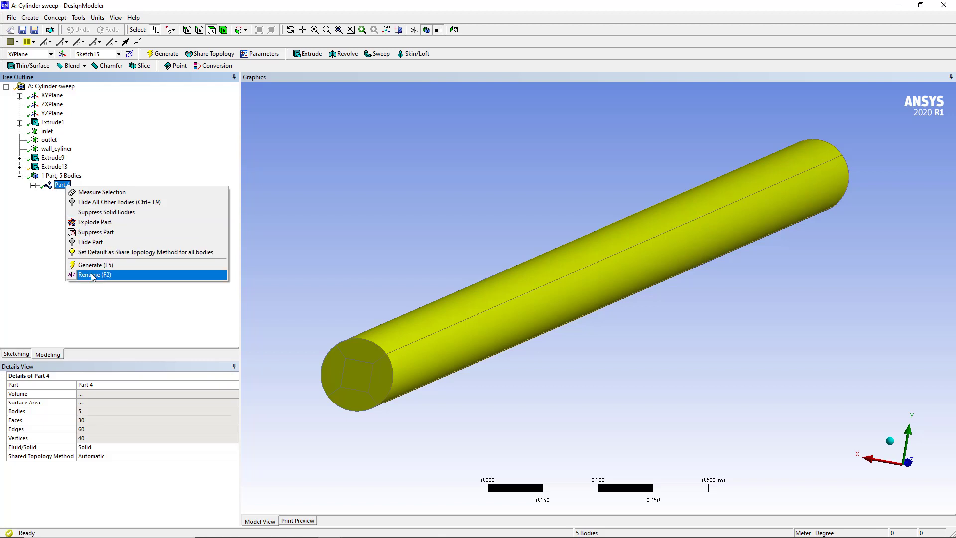
{"action": "left_click", "coordinate": [22, 317]}
- Reopen the D3 Mesh cell in Meshing so it loads Part 4 with five Solid bodies
{"action": "mouse_move", "coordinate": [299, 522]}
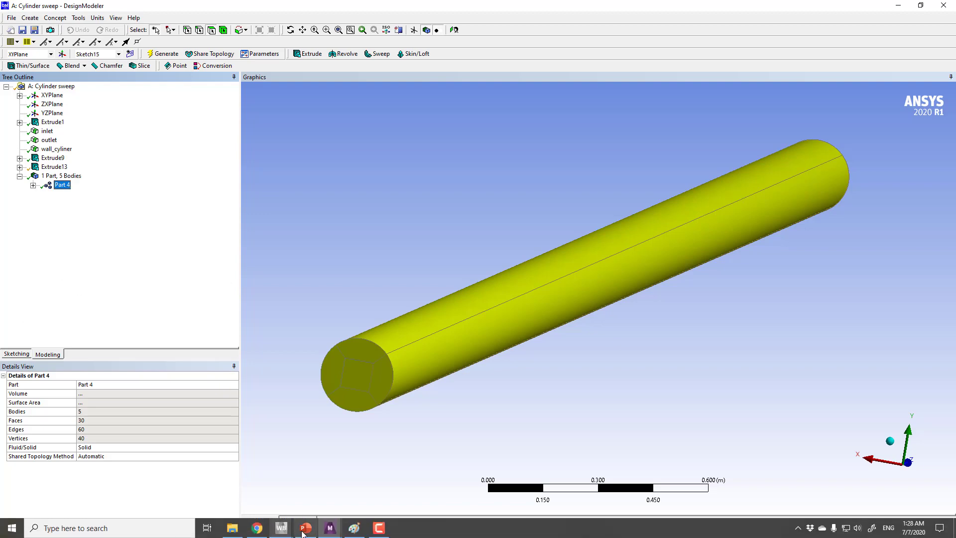
{"action": "left_click", "coordinate": [371, 491]}
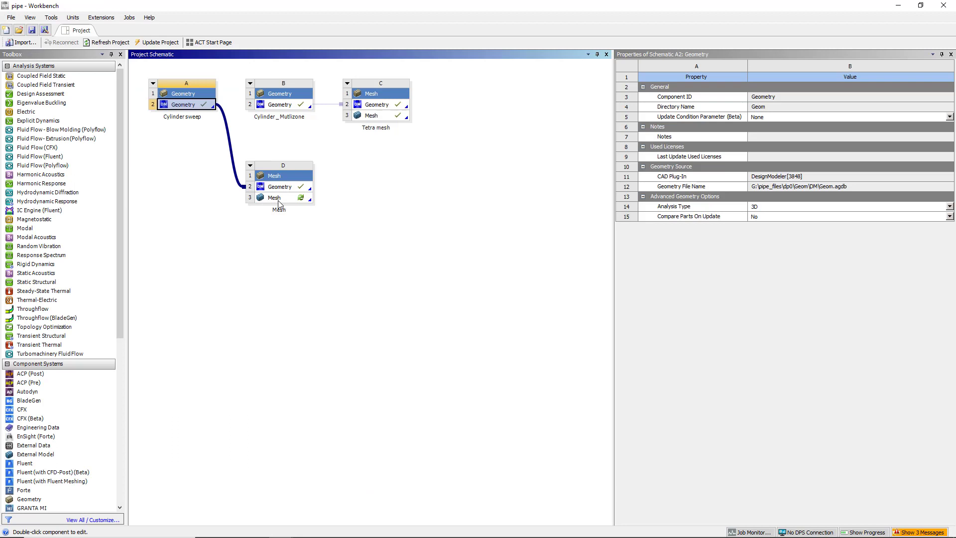
{"action": "left_click", "coordinate": [280, 201]}
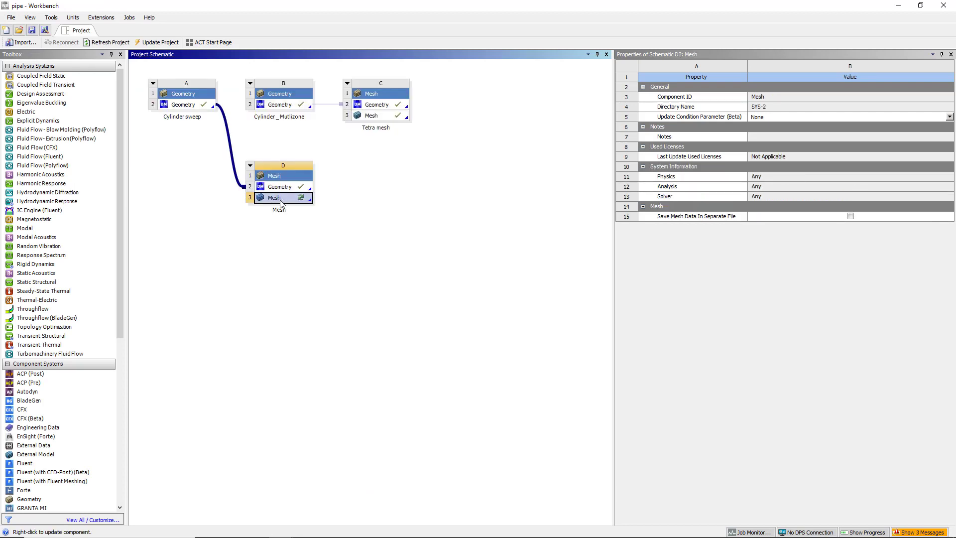
{"action": "double_click", "coordinate": [280, 200]}
{"action": "left_click", "coordinate": [504, 298]}
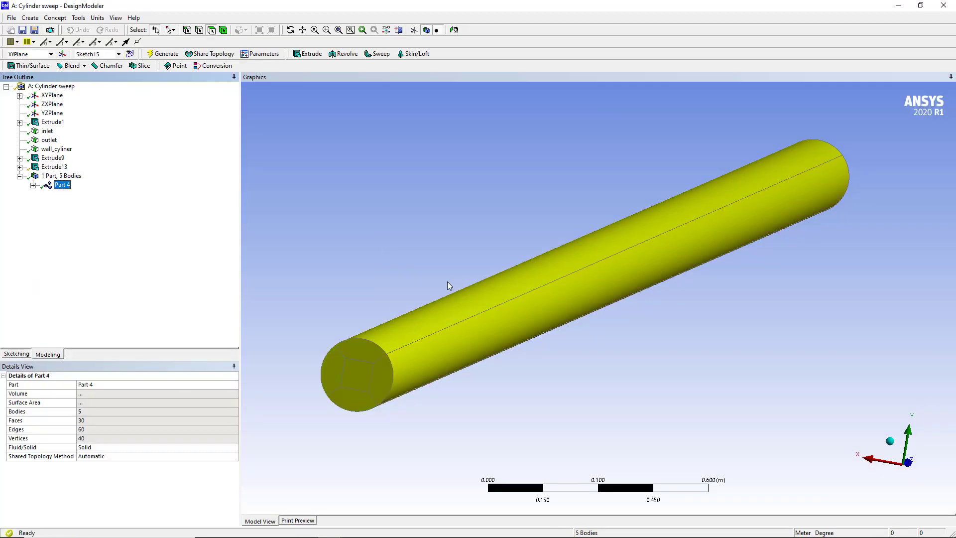
{"action": "left_click", "coordinate": [424, 284]}
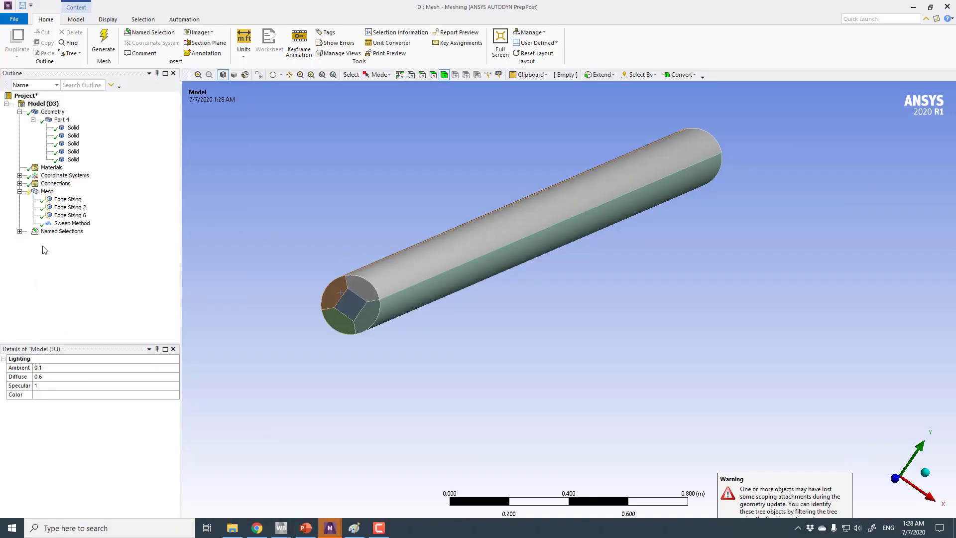
- Set the Mesh Physics Preference to CFD and keep Fluent as the Solver Preference
{"action": "left_click", "coordinate": [60, 120]}
{"action": "left_click", "coordinate": [54, 183]}
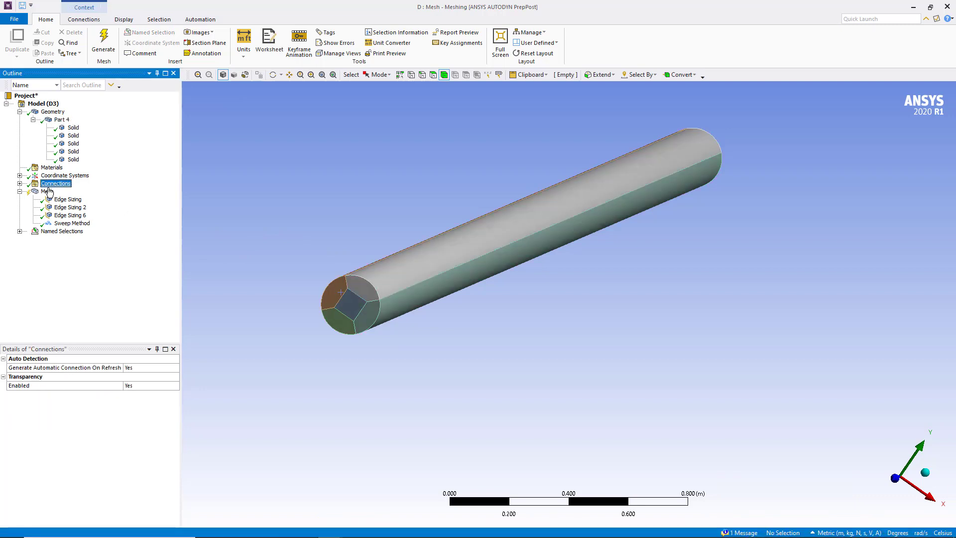
{"action": "left_click", "coordinate": [48, 192]}
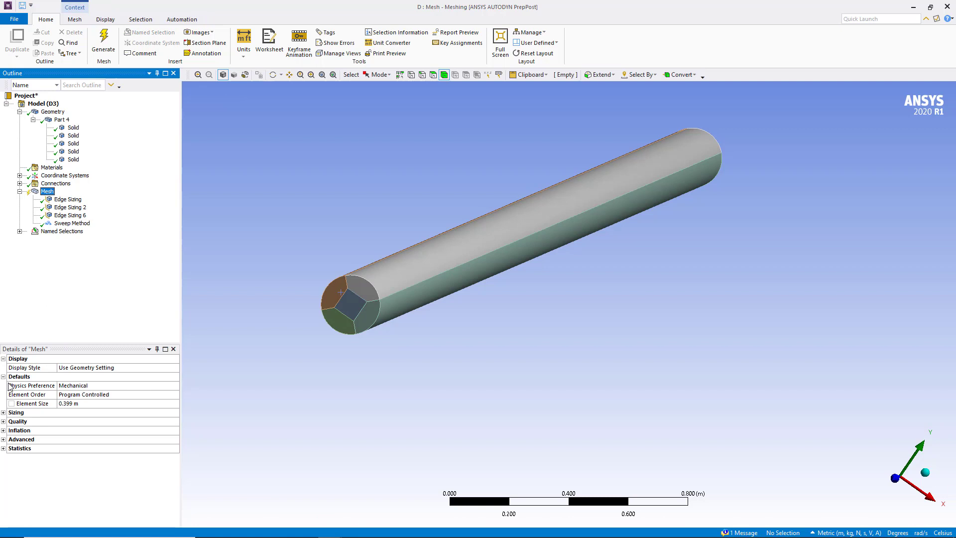
{"action": "left_click", "coordinate": [83, 387]}
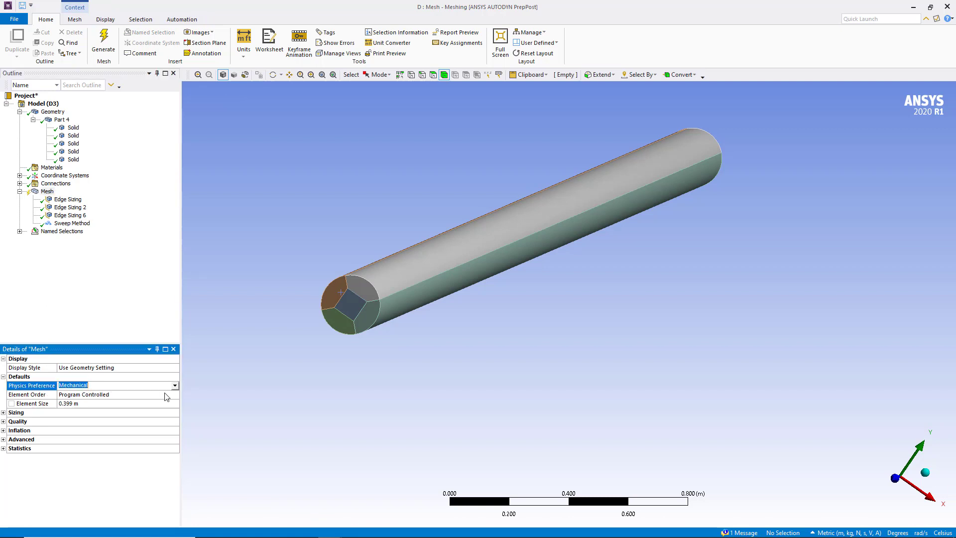
{"action": "left_click", "coordinate": [174, 386]}
{"action": "left_click", "coordinate": [85, 413]}
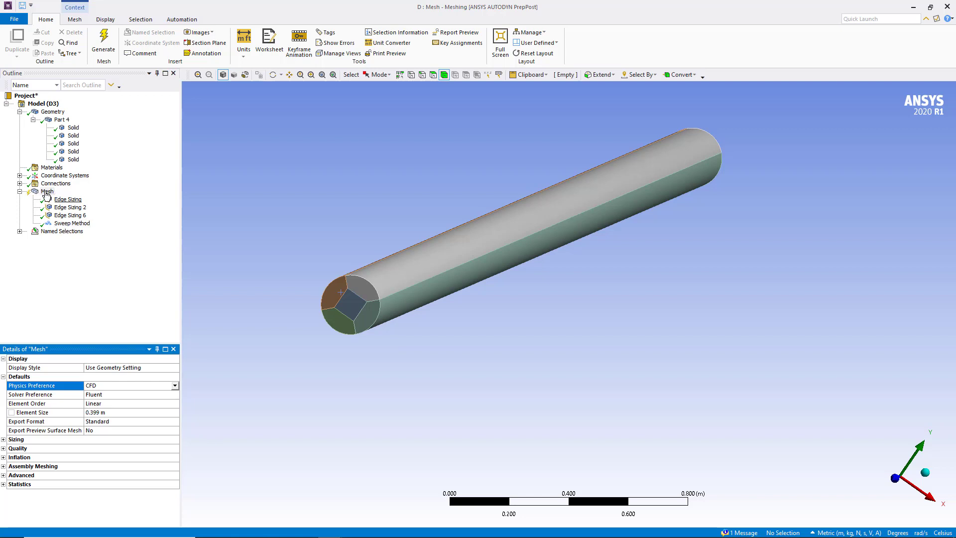
{"action": "left_click", "coordinate": [112, 395]}
{"action": "left_click", "coordinate": [175, 394]}
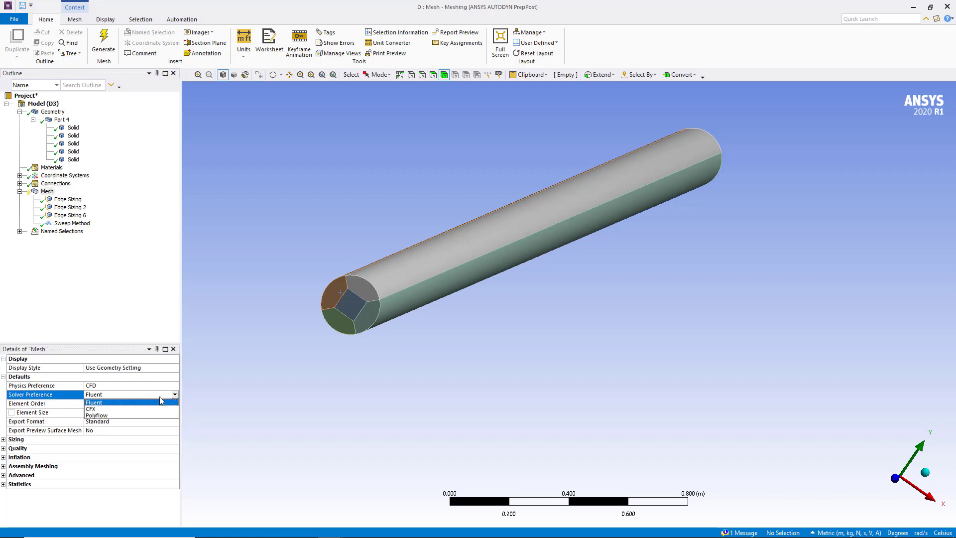
{"action": "left_click", "coordinate": [107, 402]}
{"action": "left_click", "coordinate": [70, 224]}
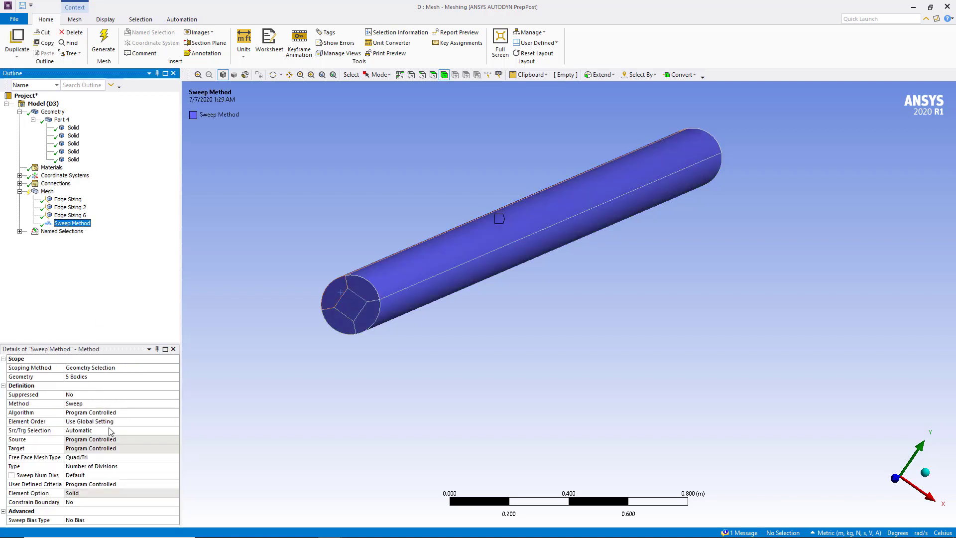
- Set the Sweep Method's Src/Trg Selection to Manual Source
{"action": "left_click", "coordinate": [149, 431]}
{"action": "left_click", "coordinate": [175, 430]}
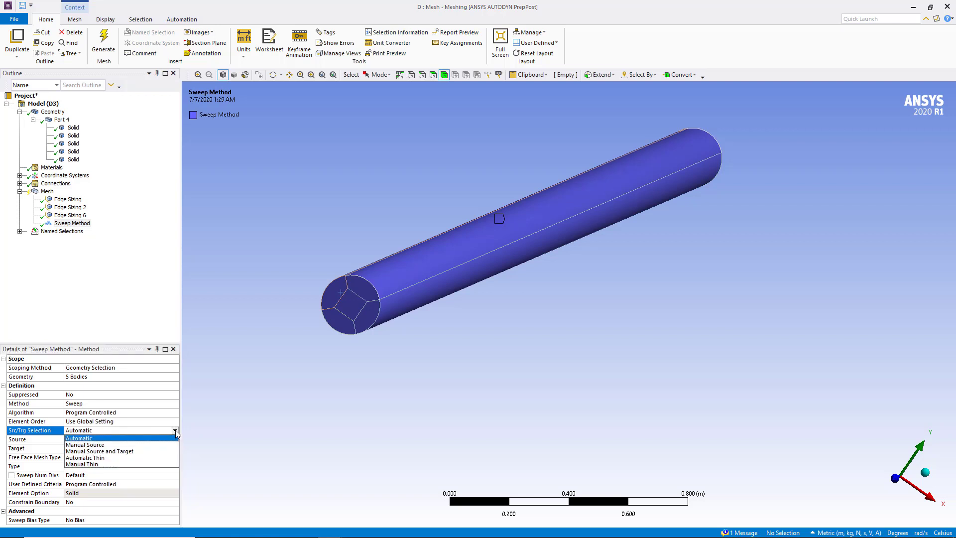
{"action": "left_click", "coordinate": [100, 445]}
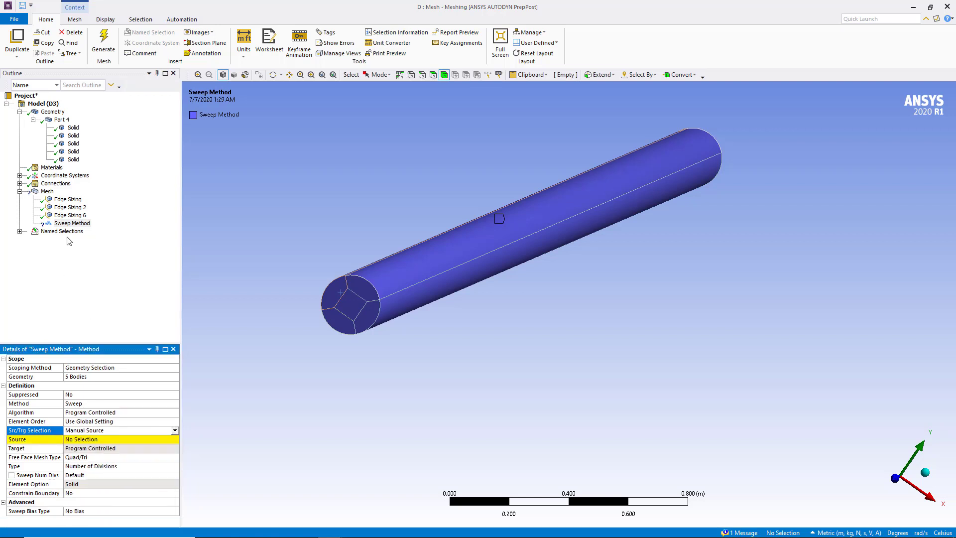
- Assign the cylinder's five end faces as the sweep Source
{"action": "left_click", "coordinate": [91, 439]}
{"action": "left_click", "coordinate": [357, 295]}
{"action": "left_click", "coordinate": [343, 293], "text": "ctrl"}
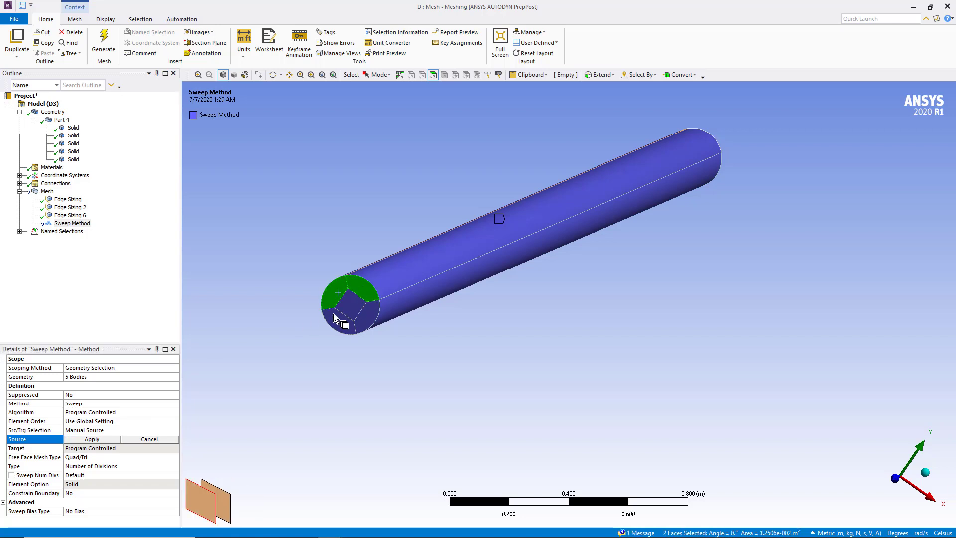
{"action": "left_click", "coordinate": [342, 319], "text": "ctrl"}
{"action": "left_click", "coordinate": [351, 305], "text": "ctrl"}
{"action": "left_click", "coordinate": [360, 319], "text": "ctrl"}
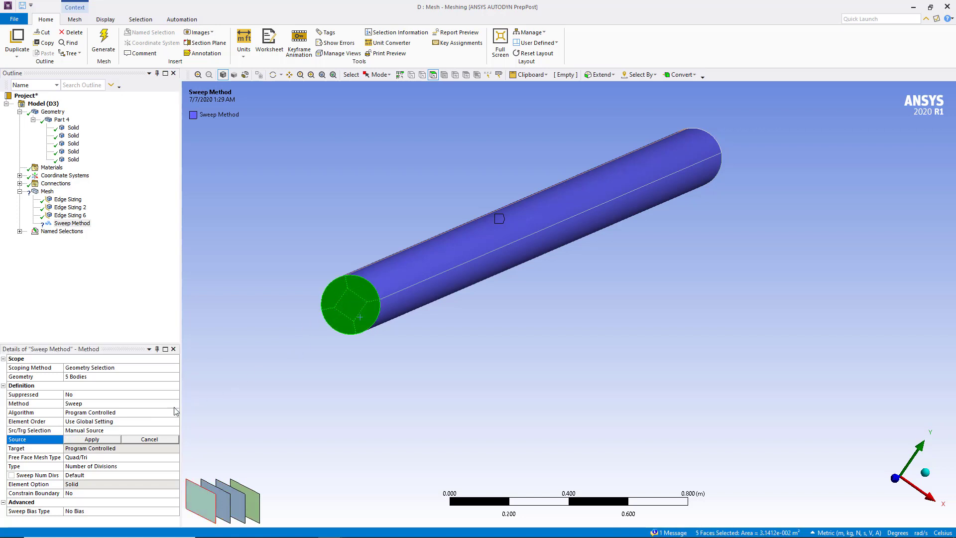
{"action": "left_click", "coordinate": [95, 440]}
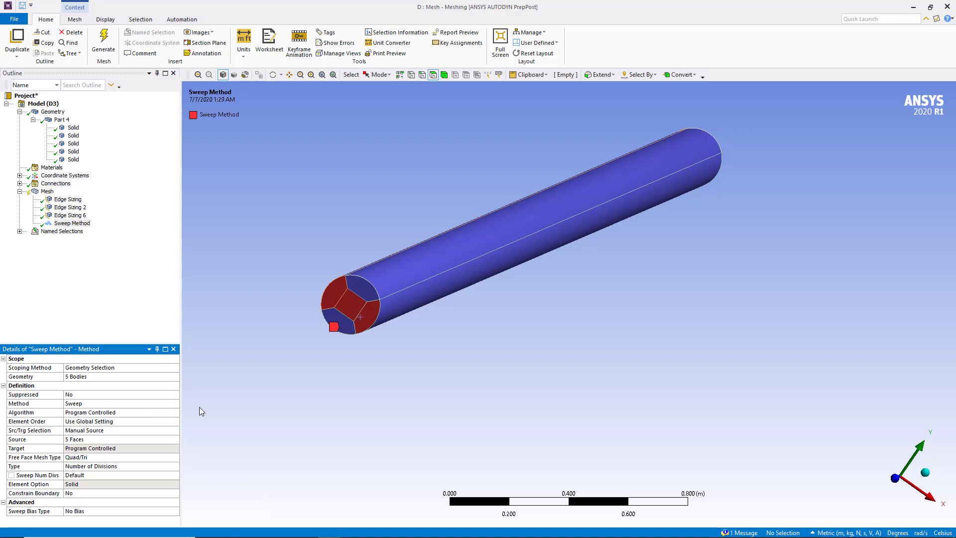
{"action": "middle_click_drag", "start_coordinate": [199, 411], "coordinate": [317, 375]}
{"action": "scroll", "coordinate": [306, 383], "scroll_direction": "up", "scroll_amount": 2}
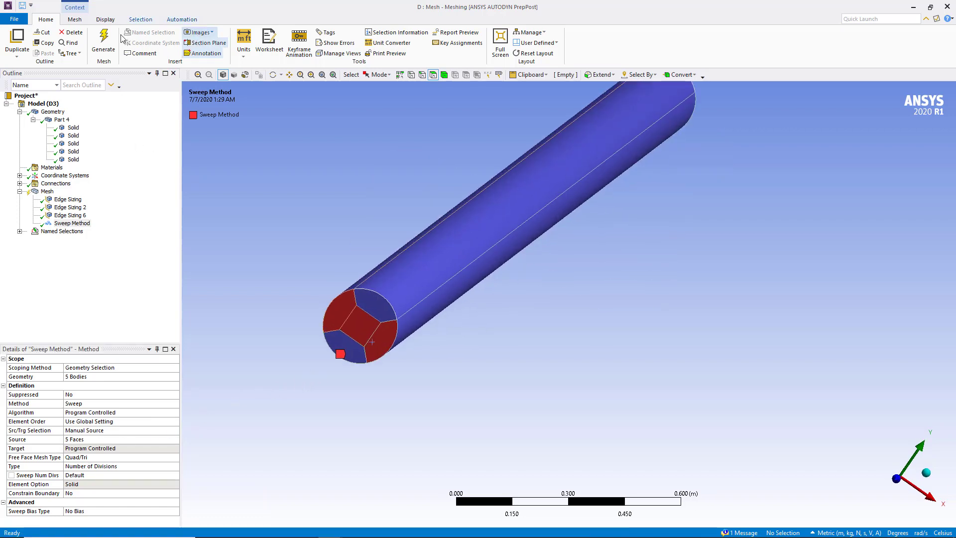
- Generate the mesh and orbit to inspect the Hex8 swept result
{"action": "left_click", "coordinate": [104, 40]}
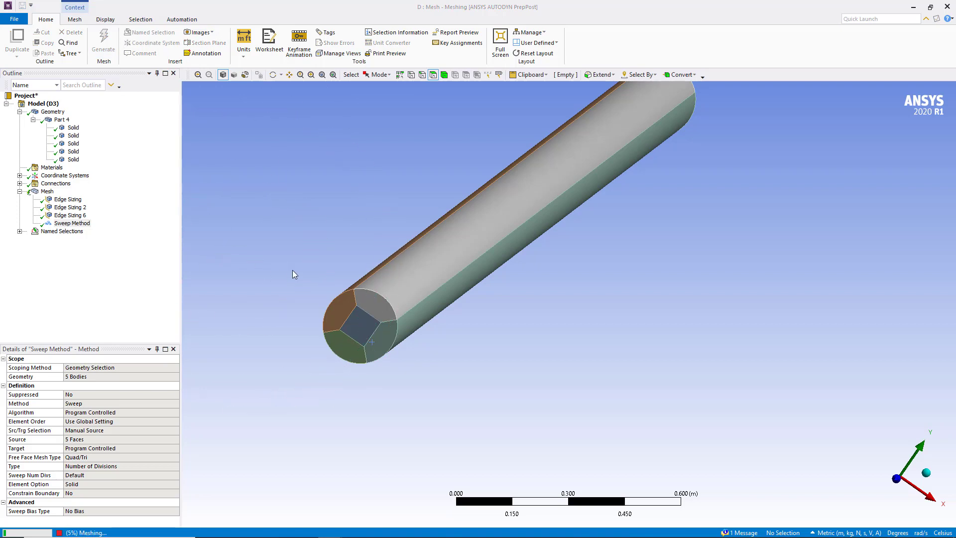
{"action": "middle_click_drag", "start_coordinate": [295, 275], "coordinate": [315, 285]}
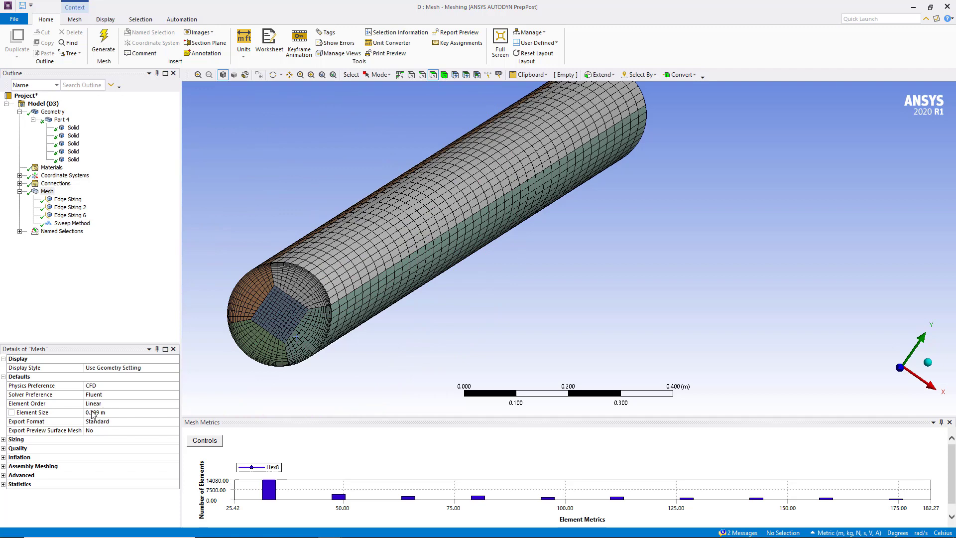
{"action": "left_click", "coordinate": [55, 224]}
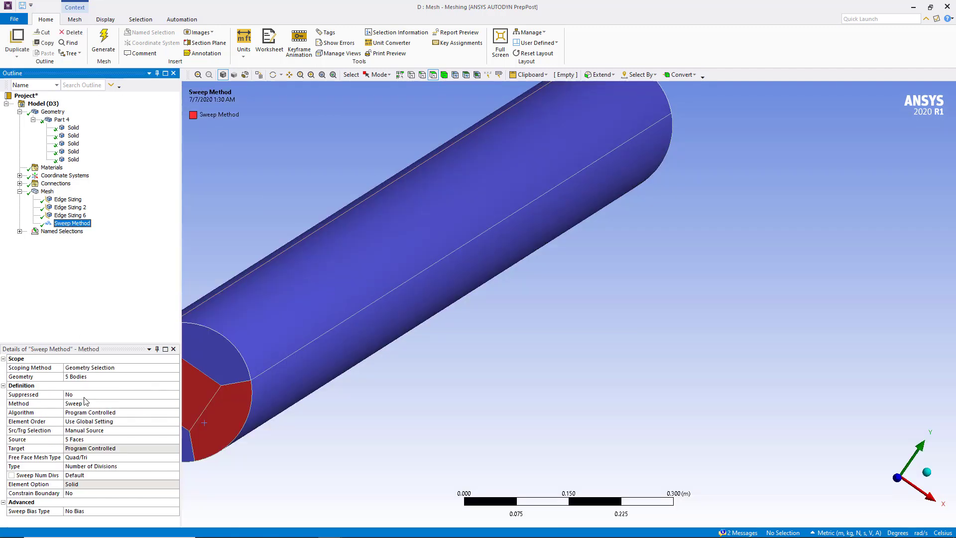
{"action": "middle_click_drag", "start_coordinate": [273, 280], "coordinate": [342, 267]}
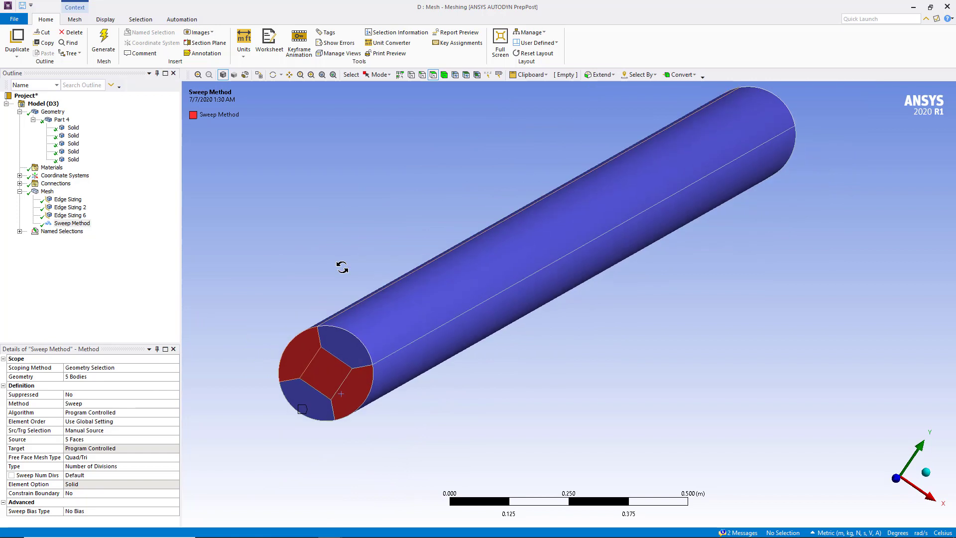
{"action": "left_click", "coordinate": [67, 199]}
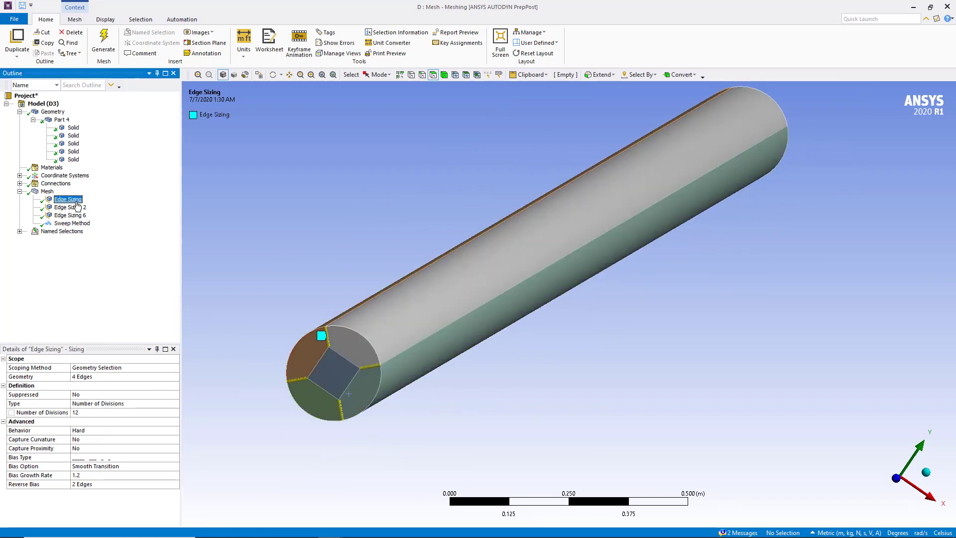
{"action": "scroll", "coordinate": [322, 387], "scroll_direction": "up", "scroll_amount": 2}
{"action": "middle_click_drag", "start_coordinate": [270, 341], "coordinate": [406, 279], "text": "ctrl"}
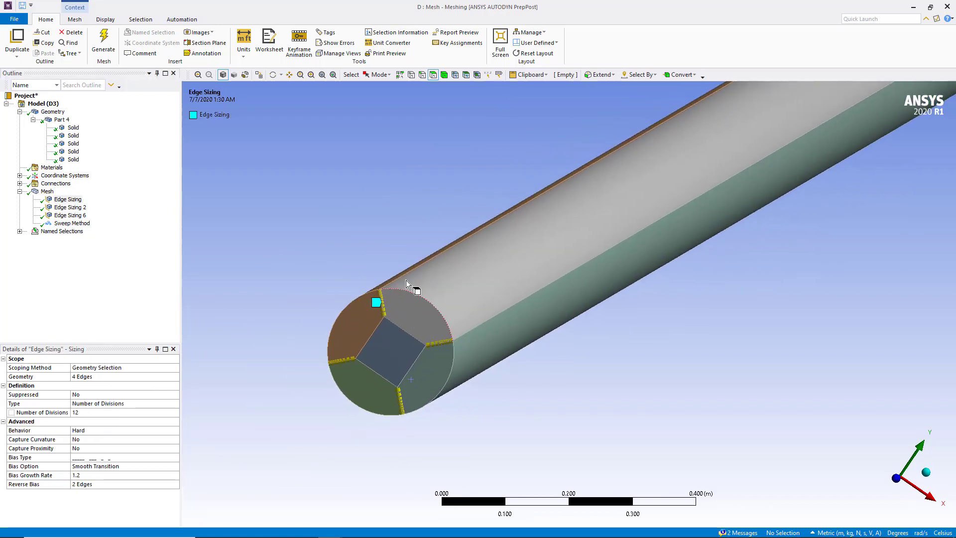
{"action": "left_click", "coordinate": [70, 207]}
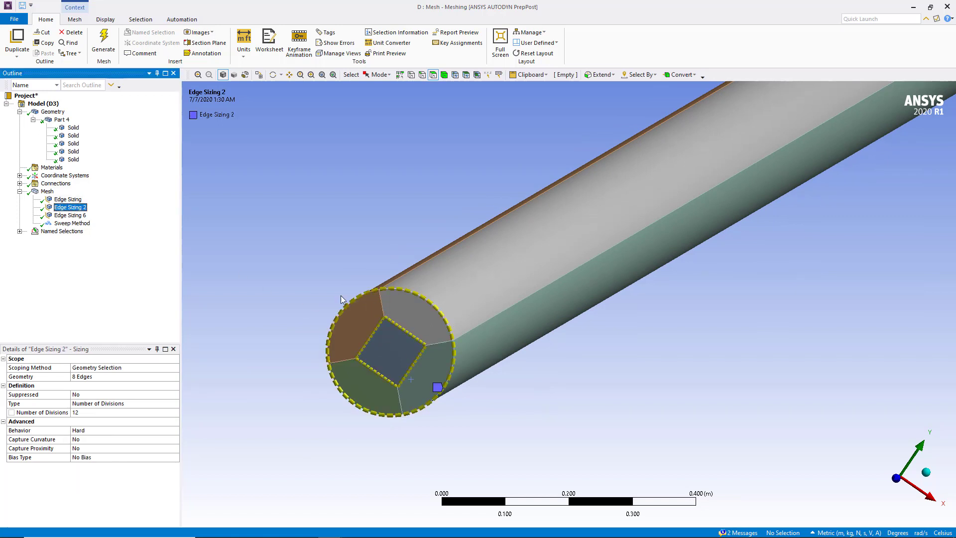
{"action": "left_click", "coordinate": [54, 216]}
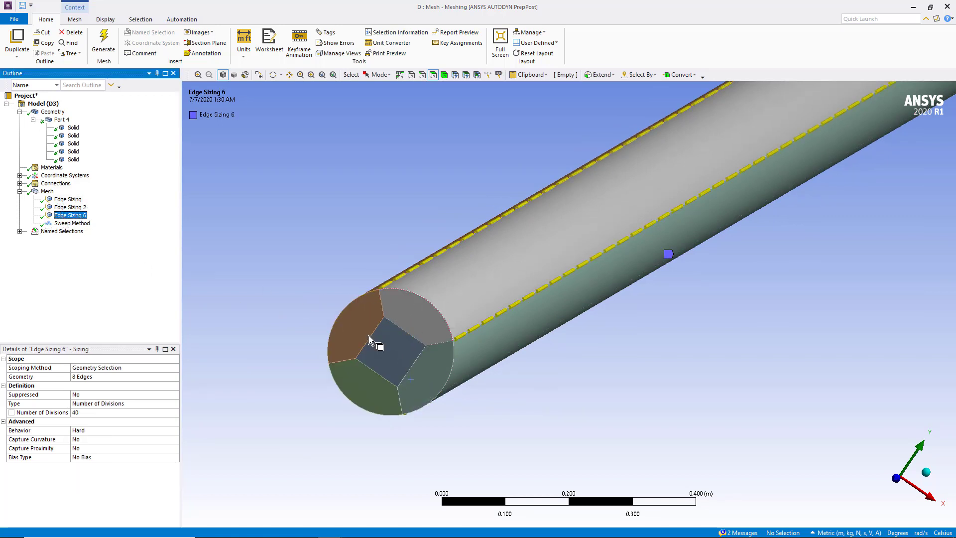